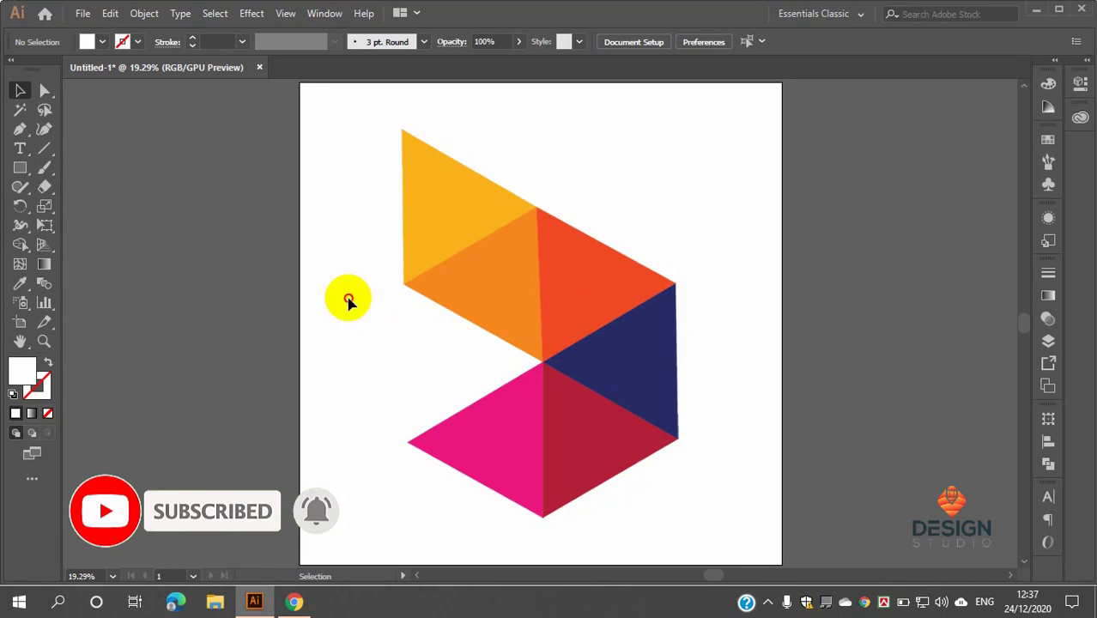
Step: Move the reference logo off the artboard and scale it down proportionally in the area beside it
drag(557, 293, 167, 257)
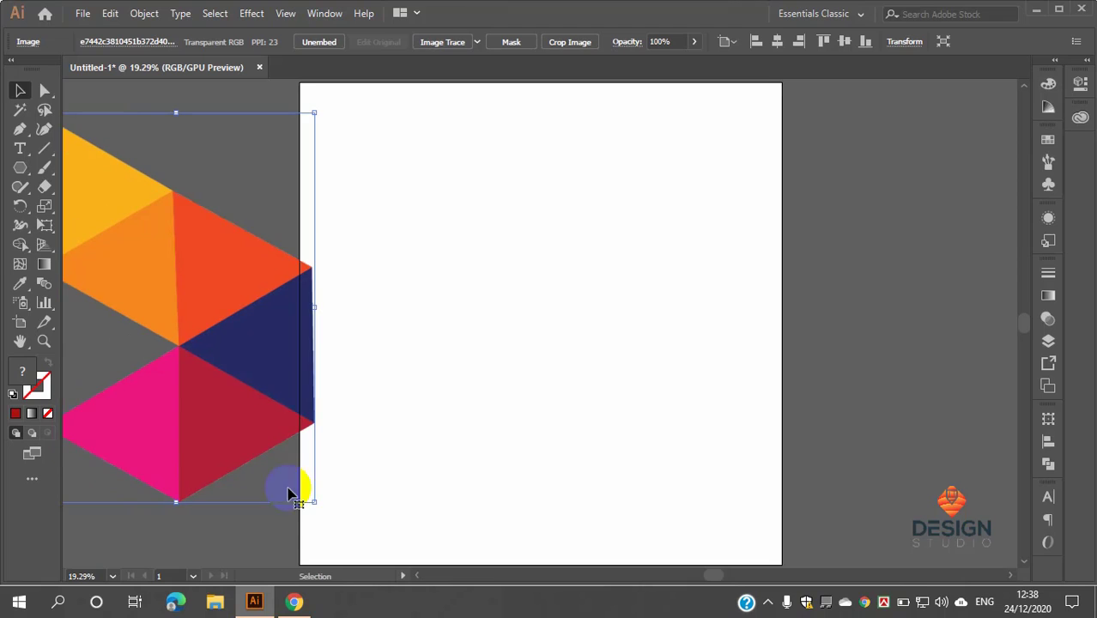
drag(313, 503, 282, 421)
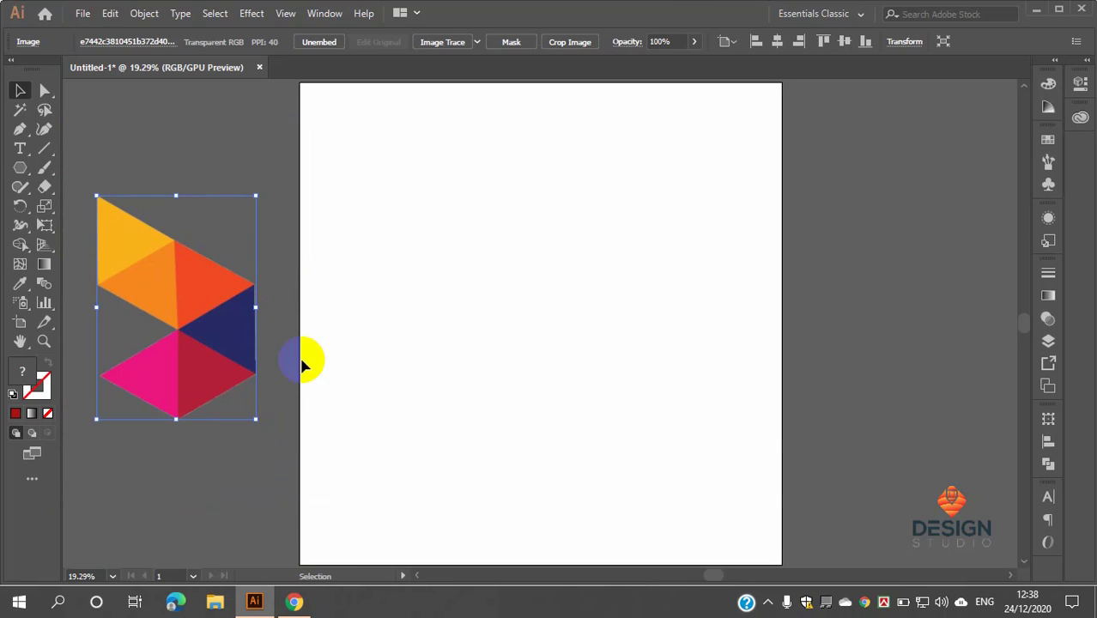
Step: Draw a filled hexagon on the artboard and move it toward the artboard's centre
click(21, 169)
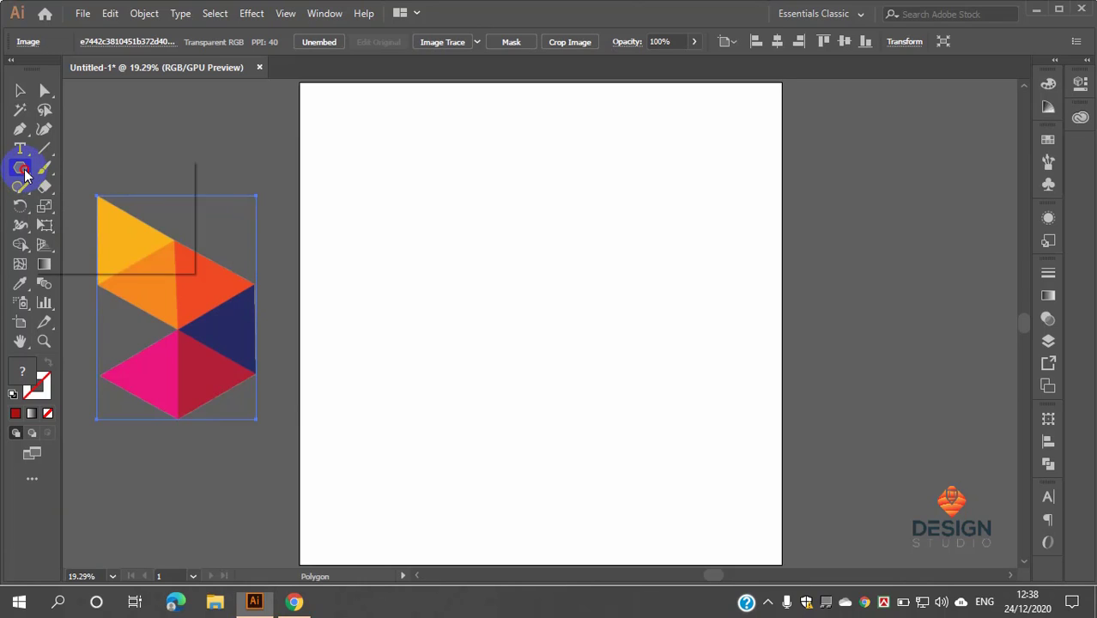
click(91, 227)
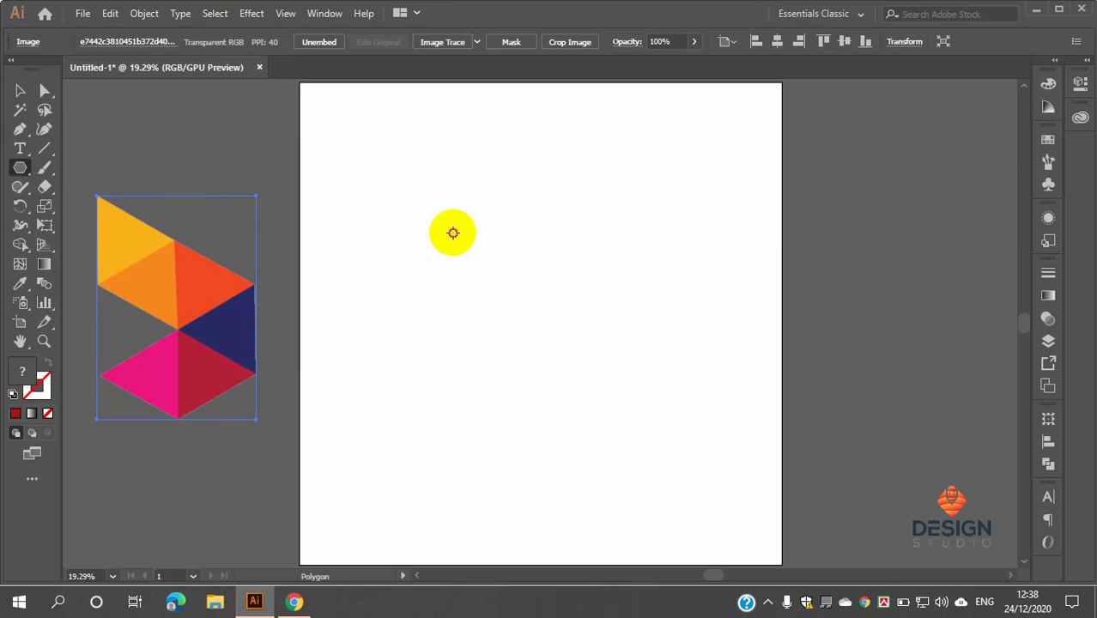
drag(451, 230, 540, 274)
click(21, 88)
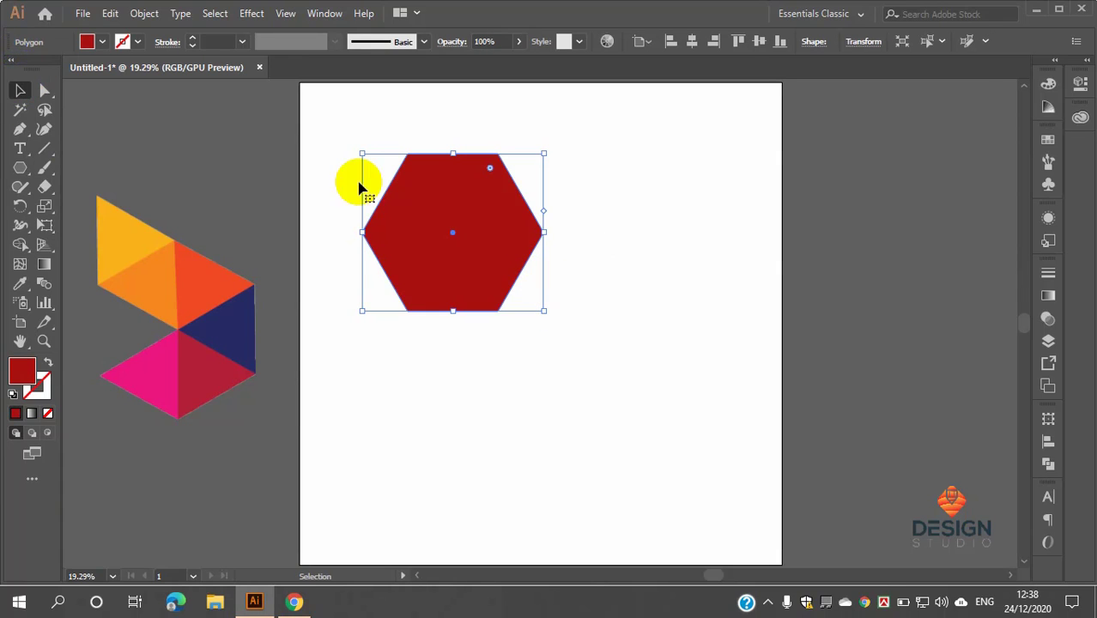
drag(454, 232, 595, 321)
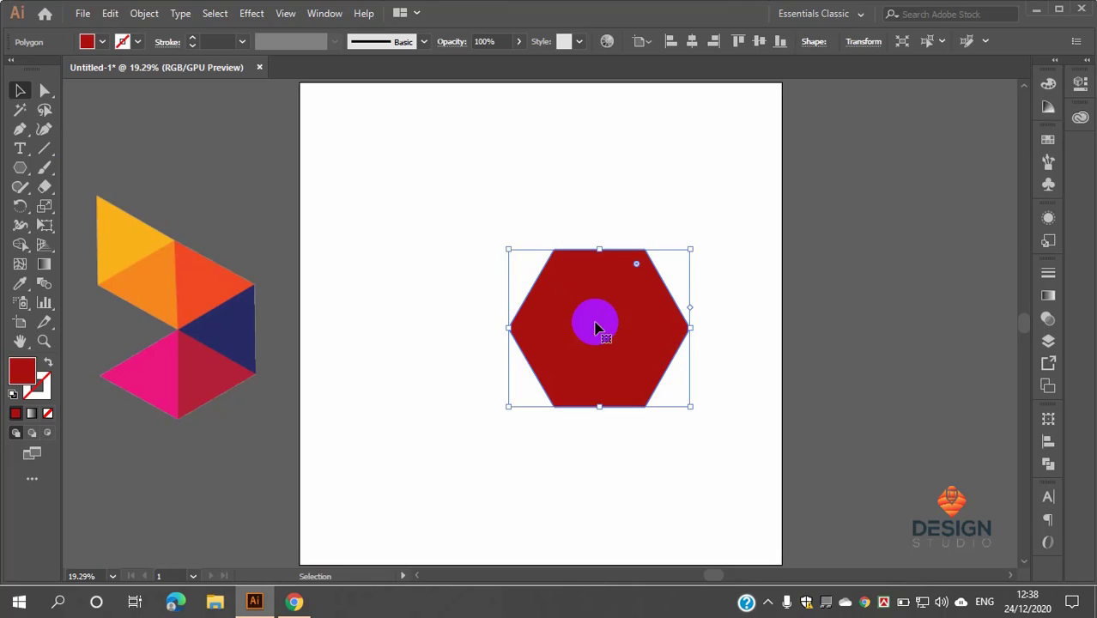
Step: Place the reference logo on the artboard and overlay it with the hexagon, rotated point-up, swapped to a stroke-only outline and aligned to the triangles
drag(140, 292, 361, 297)
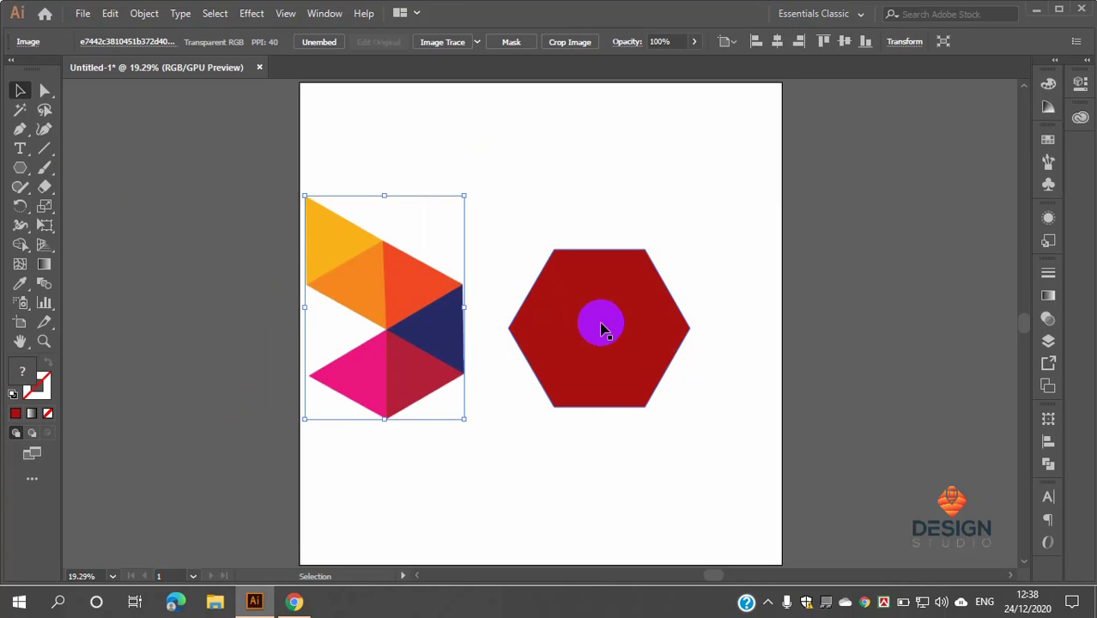
drag(601, 326, 392, 326)
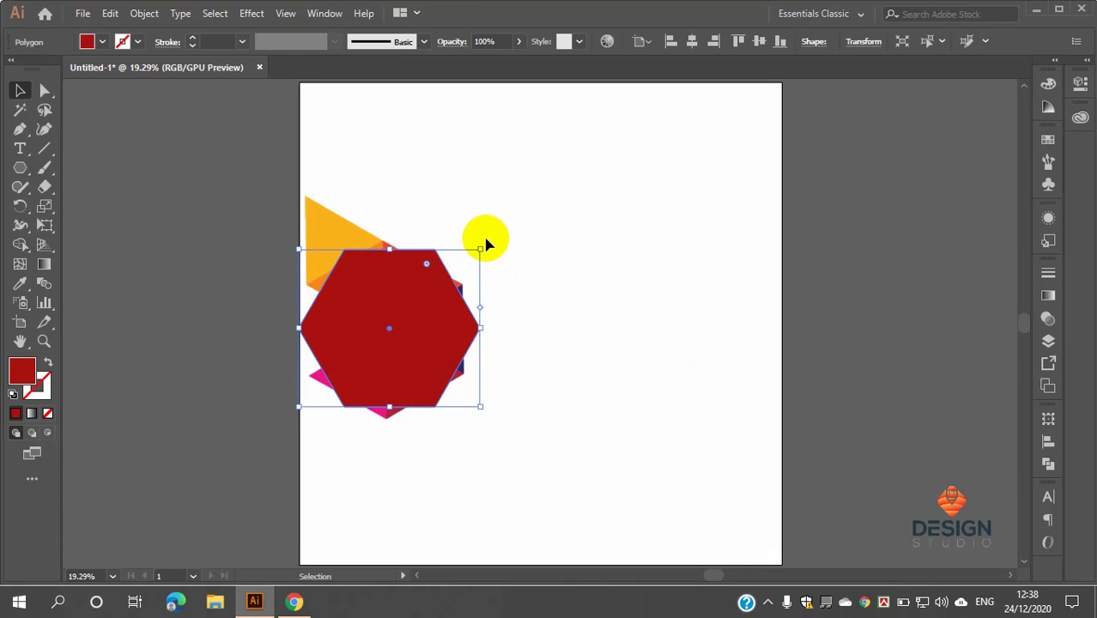
drag(486, 245, 526, 299)
drag(392, 337, 400, 367)
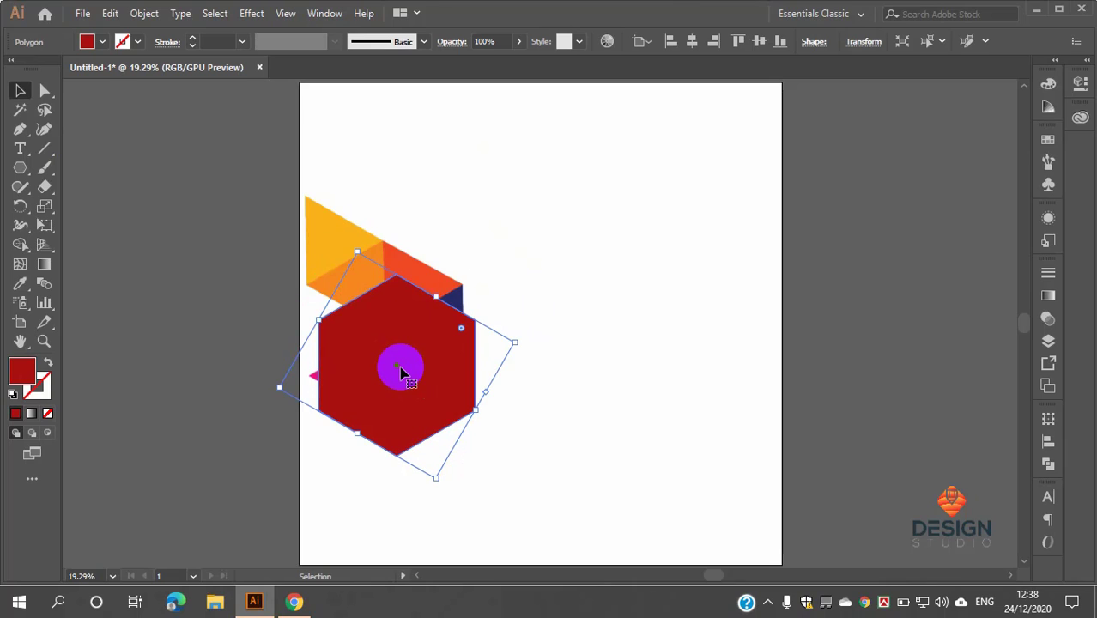
click(46, 366)
drag(474, 377, 462, 343)
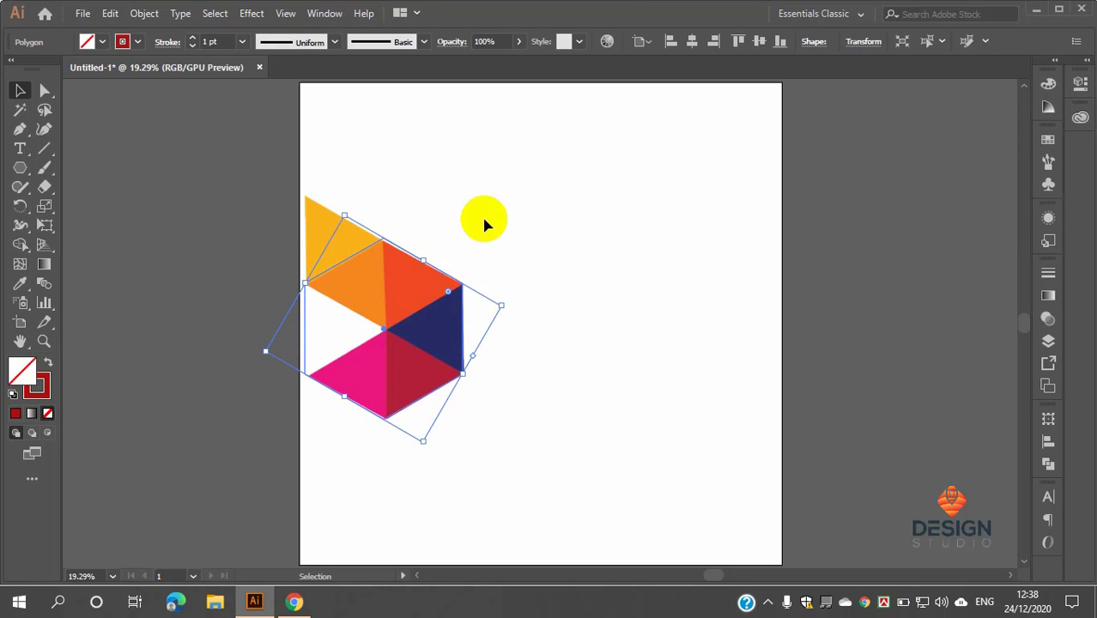
Step: Remove the hexagon outline and move the reference logo back off the artboard
click(324, 234)
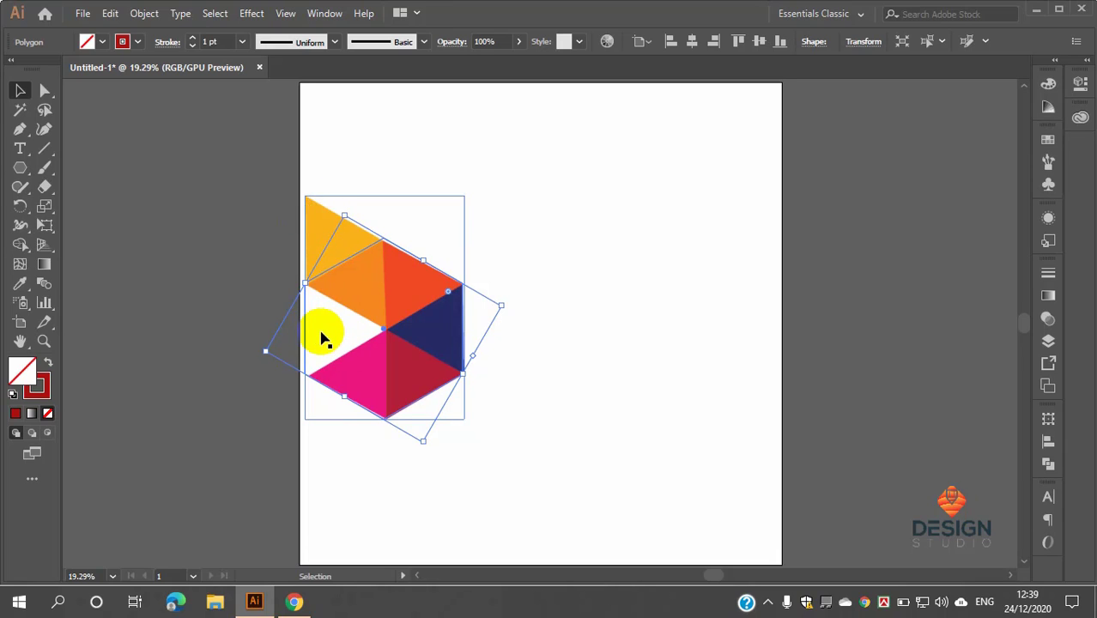
click(496, 293)
drag(438, 325, 250, 320)
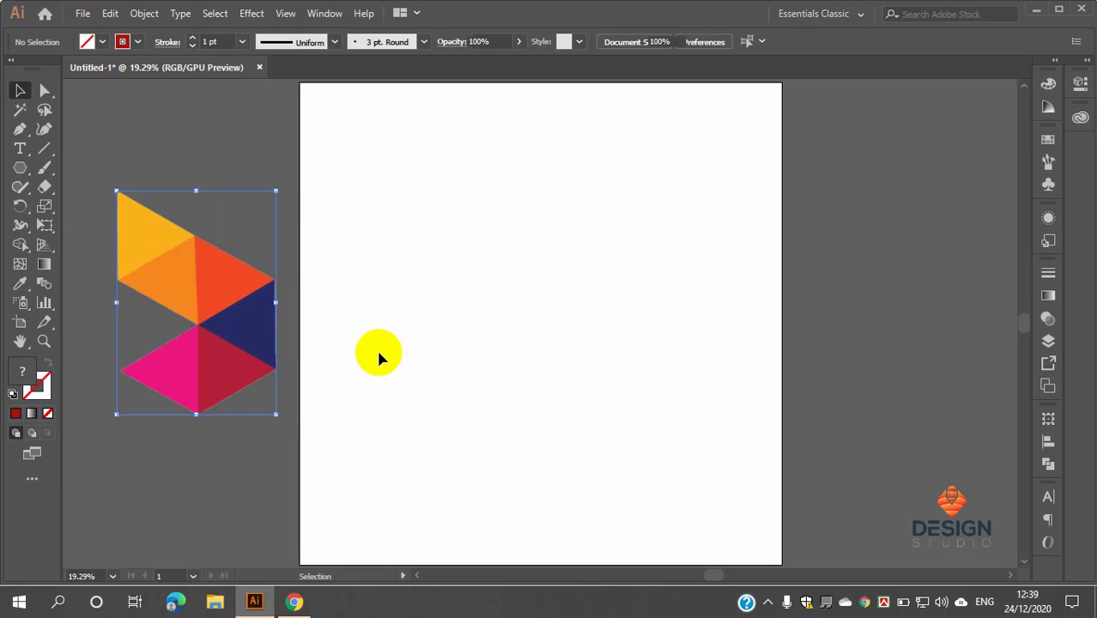
Step: Draw a small upright polygon in the artboard's upper part and reduce its sides to form a triangle
click(20, 167)
mouse_move(461, 224)
mouse_down()
mouse_move(503, 286)
mouse_move(523, 242)
mouse_move(546, 284)
mouse_move(559, 283)
mouse_move(561, 261)
mouse_move(562, 292)
mouse_move(554, 238)
mouse_move(522, 183)
mouse_move(507, 179)
mouse_move(502, 212)
mouse_up()
key(Down)
key(Down)
key(Down)
key(Up)
key(Up)
key(Up)
key(Up)
key(Up)
key(Up)
key(Up)
key(Up)
key(Up)
key(Up)
key(Up)
key(Up)
key(Up)
key(Up)
key(Up)
key(Up)
key(Up)
key(Up)
key(Up)
key(Up)
key(Down)
key(Down)
key(Down)
key(Down)
key(Down)
key(Down)
key(Down)
key(Down)
key(Down)
key(Down)
key(Down)
key(Down)
key(Down)
key(Down)
key(Down)
key(Down)
key(Down)
key(Down)
key(Down)
key(Down)
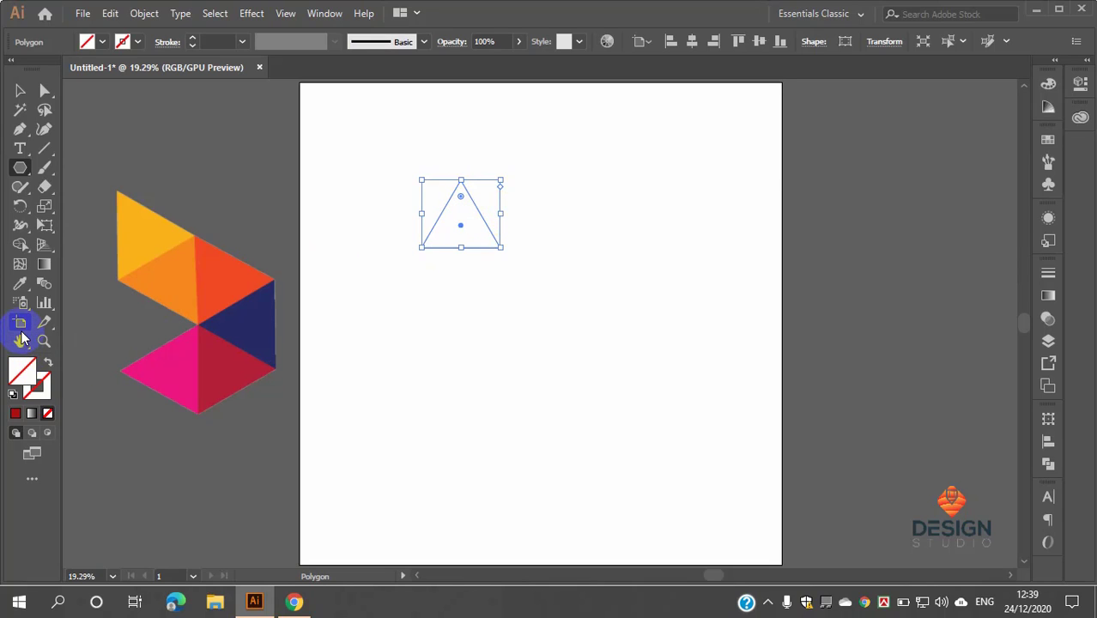
Step: Fill the triangle with the yellow sampled from the reference logo's top triangle
click(20, 284)
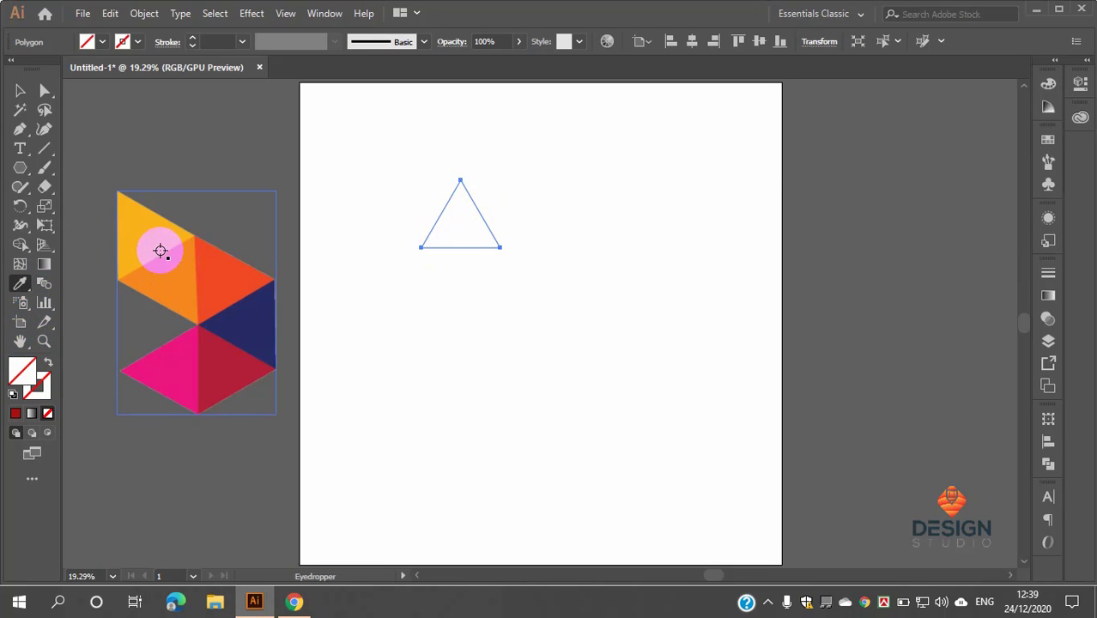
click(149, 242)
click(21, 90)
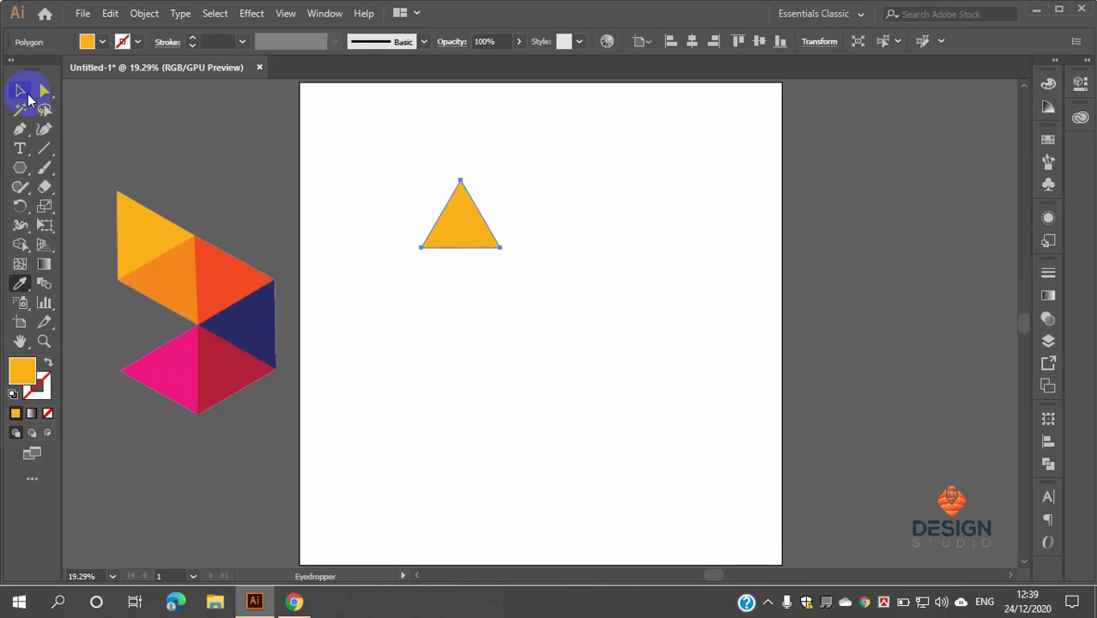
click(457, 350)
Step: Make a copy of the triangle rotated 60° about its lower-right corner, with the preview on
scroll(463, 207, up, 2)
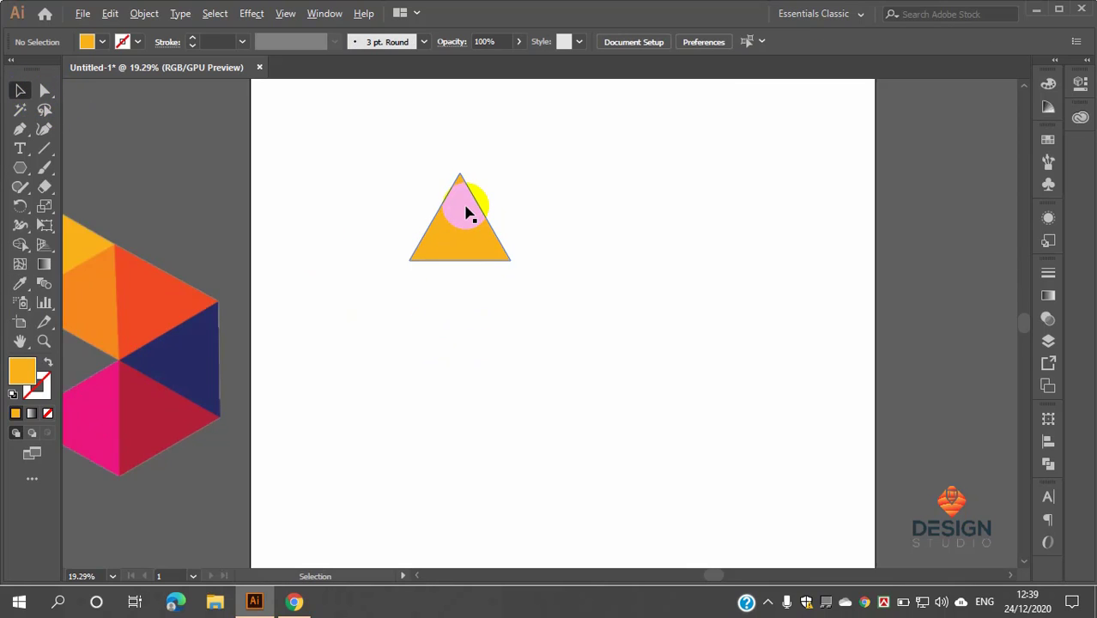
scroll(463, 207, down, 1)
click(463, 212)
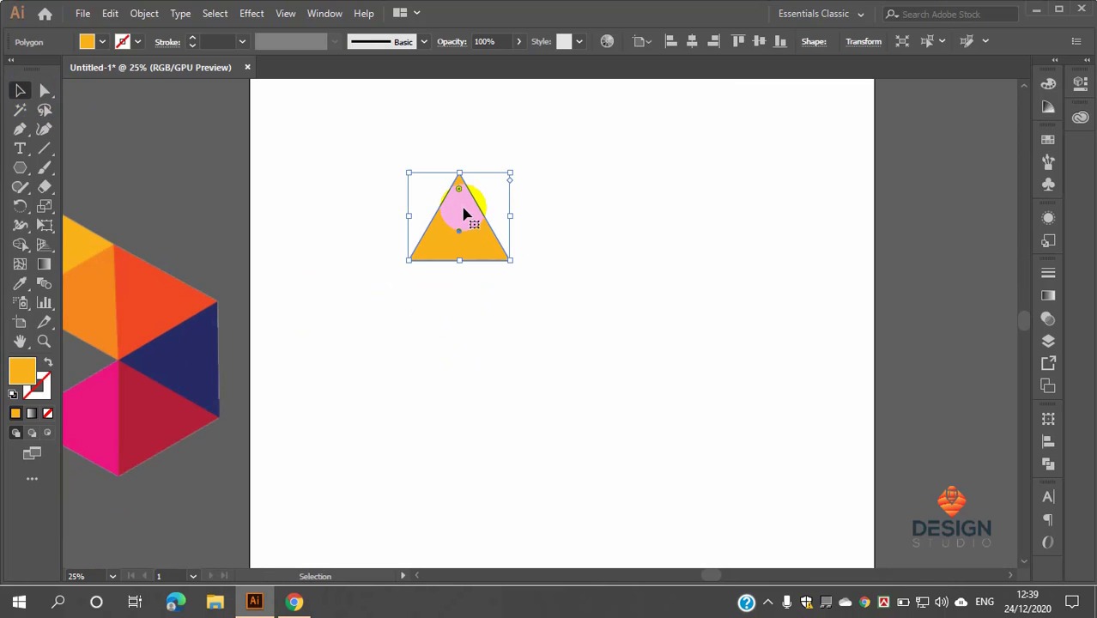
click(21, 211)
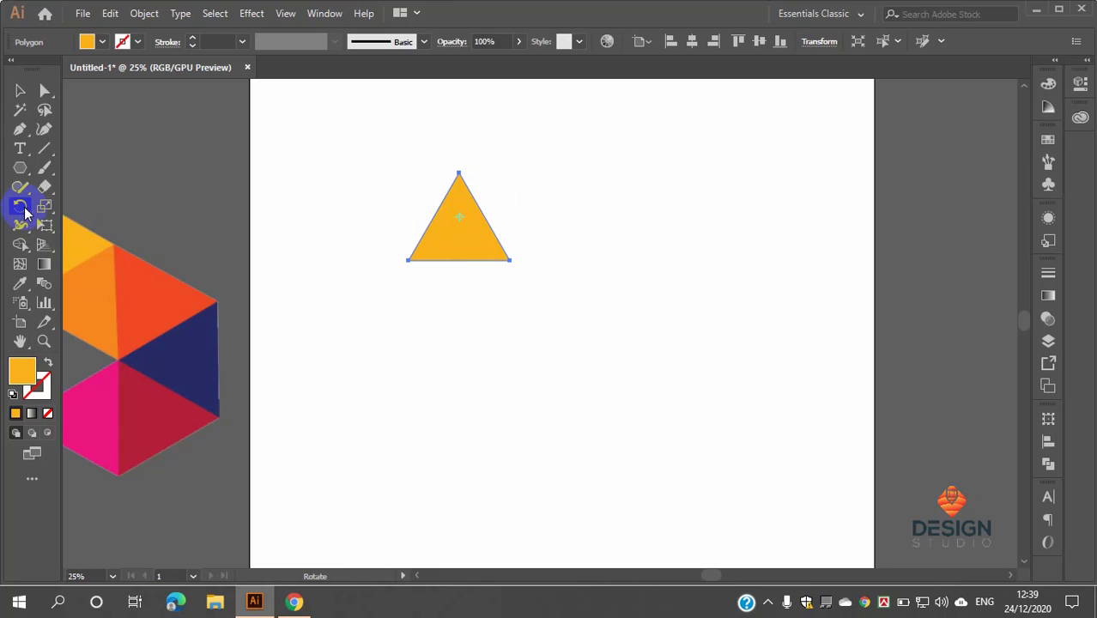
alt+click(510, 261)
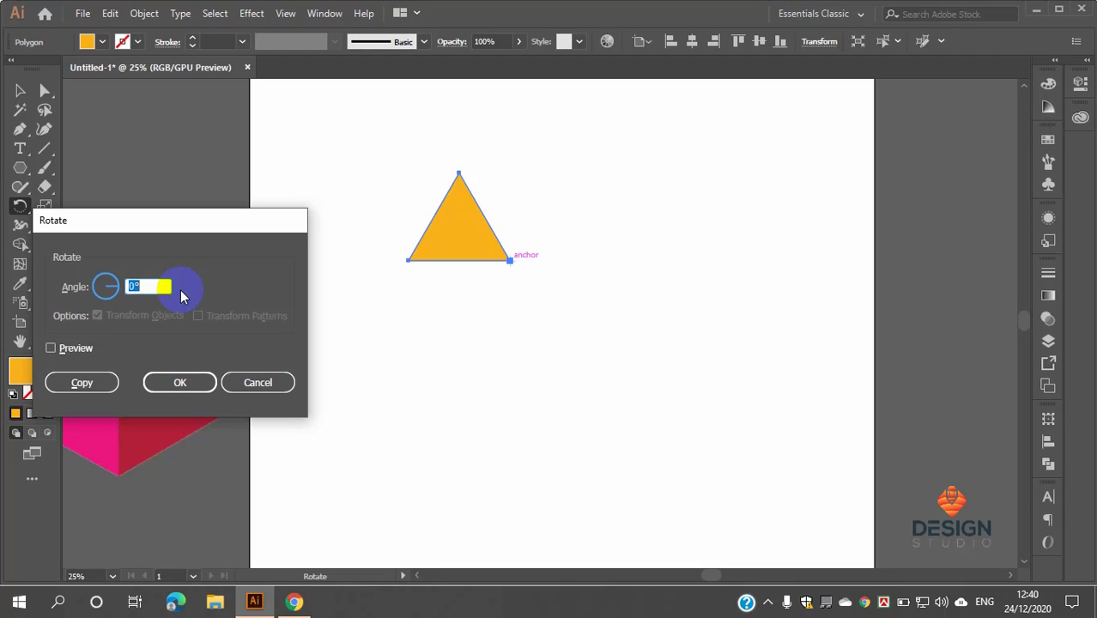
drag(160, 220, 753, 249)
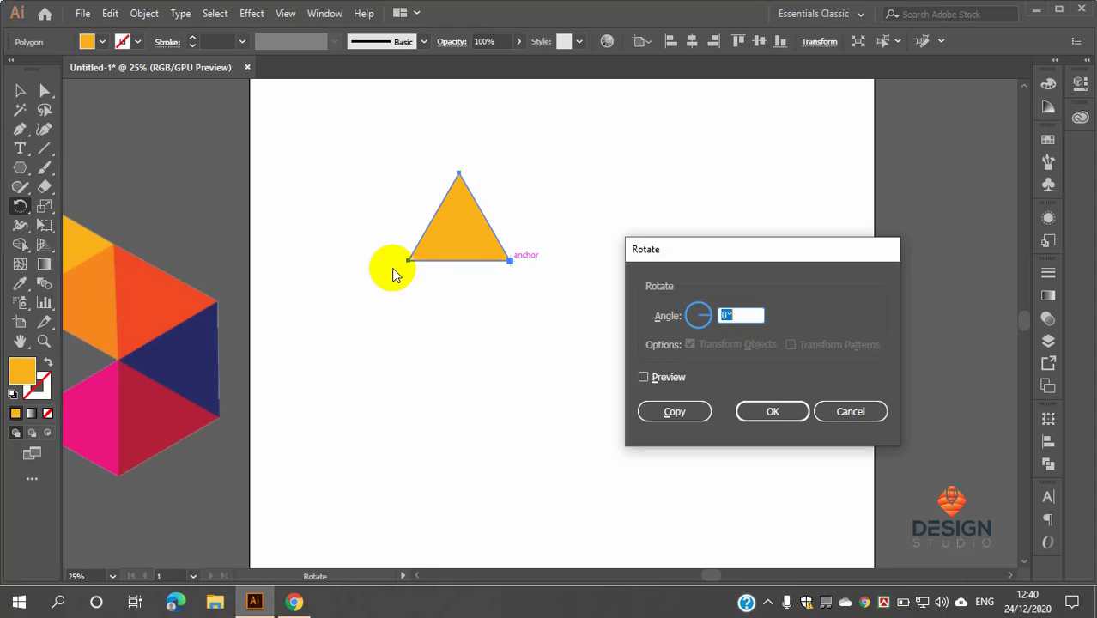
click(747, 317)
drag(747, 316, 715, 316)
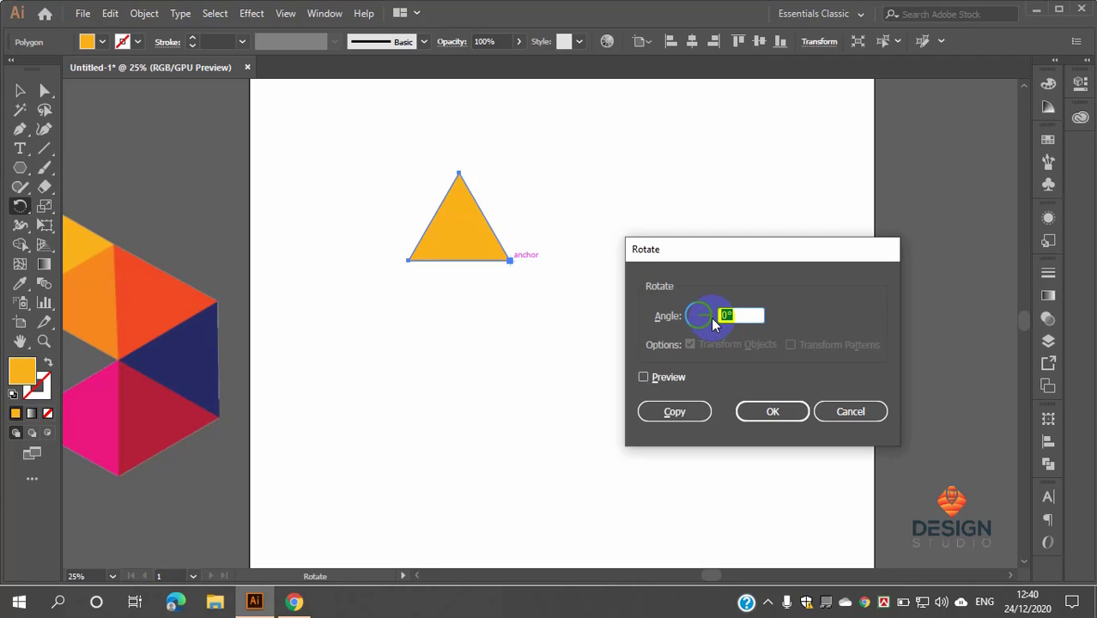
text(60)
click(644, 377)
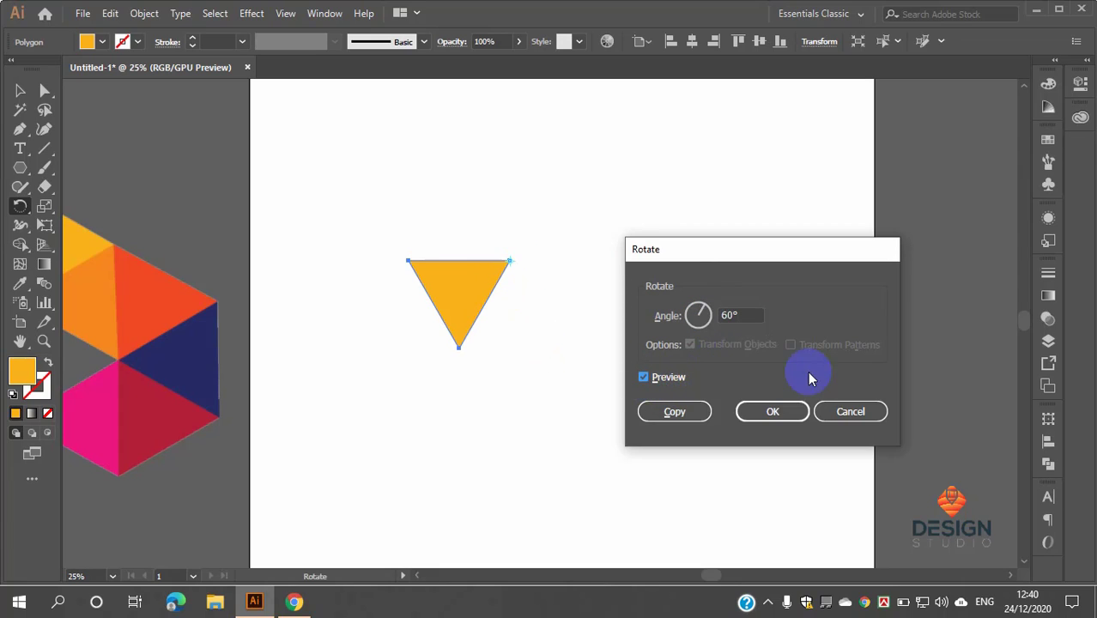
double_click(753, 313)
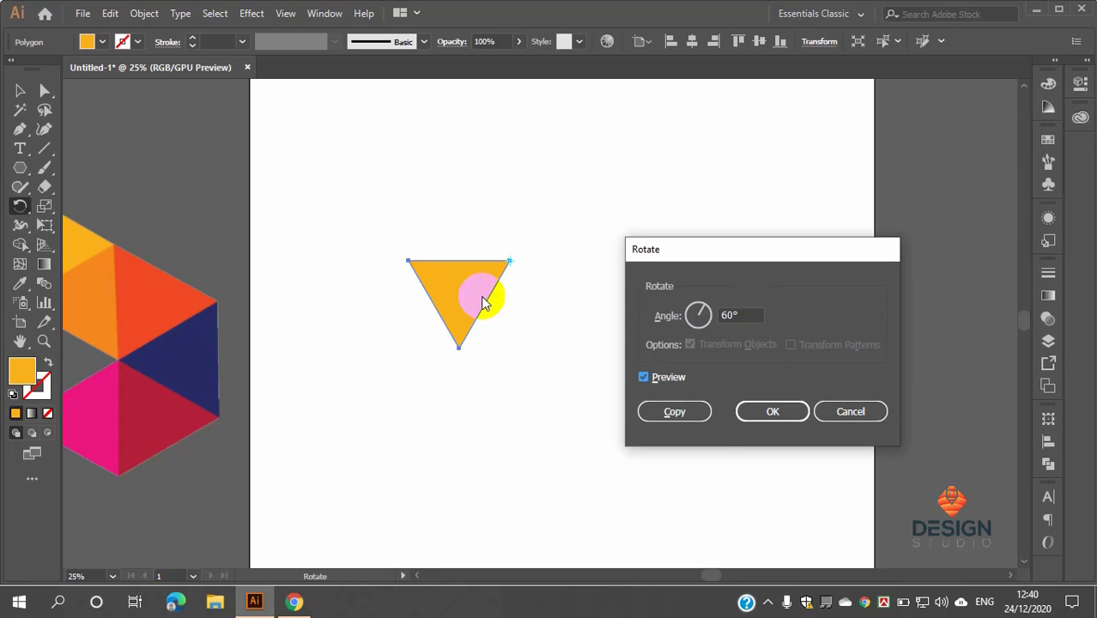
click(700, 416)
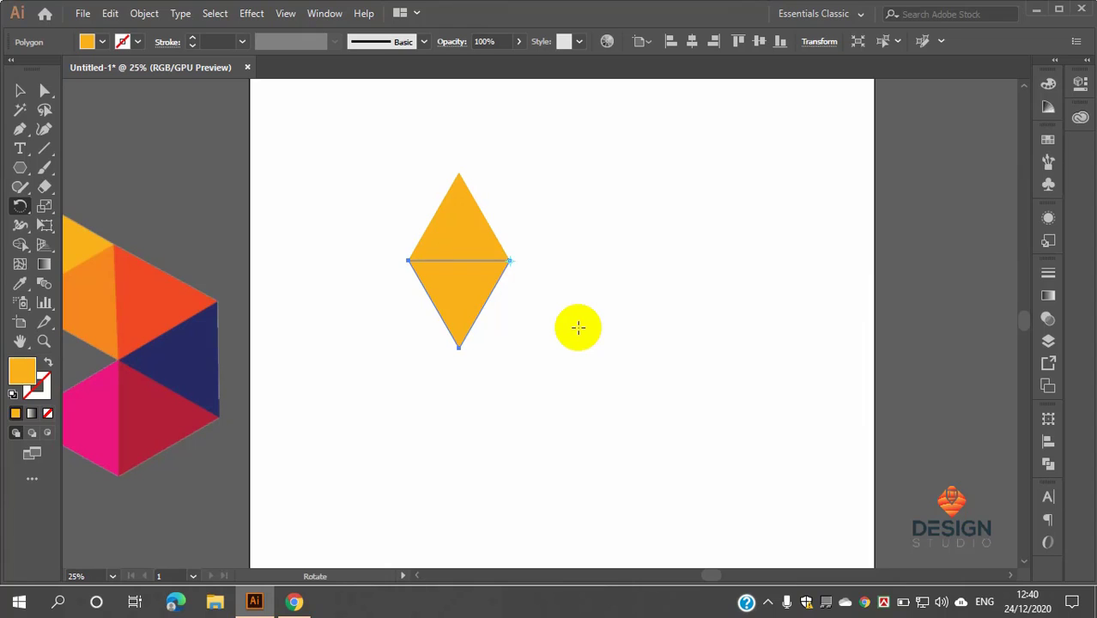
Step: Repeat the rotated copy four more times to complete a hexagon of six triangles, and deselect
key(ctrl)
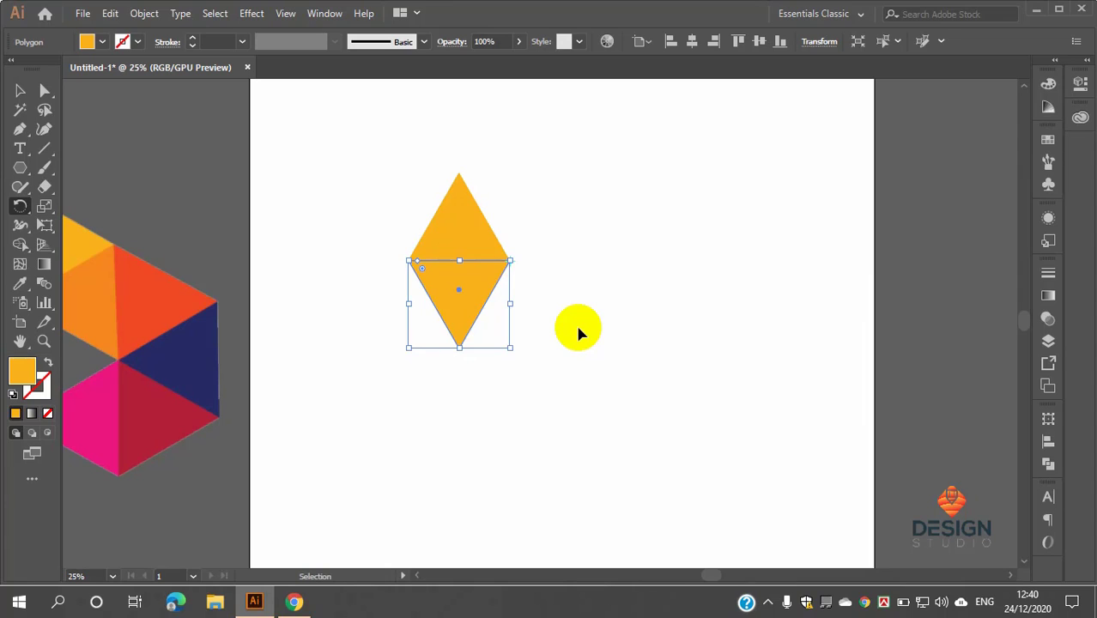
key(ctrl+d)
key(ctrl+d)
key(ctrl+d)
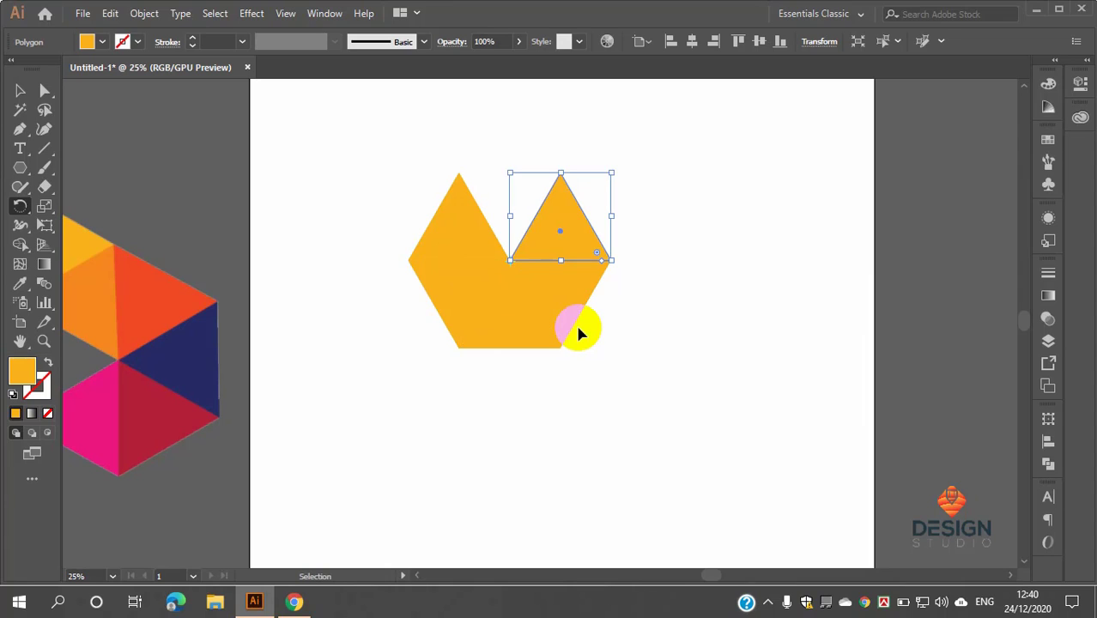
key(ctrl+d)
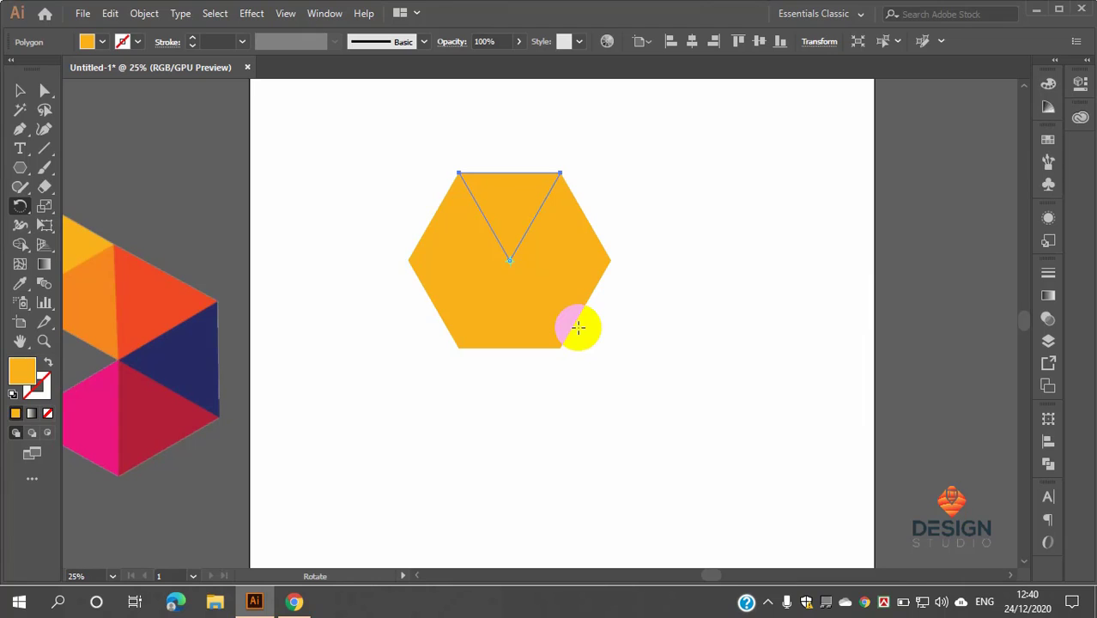
click(19, 91)
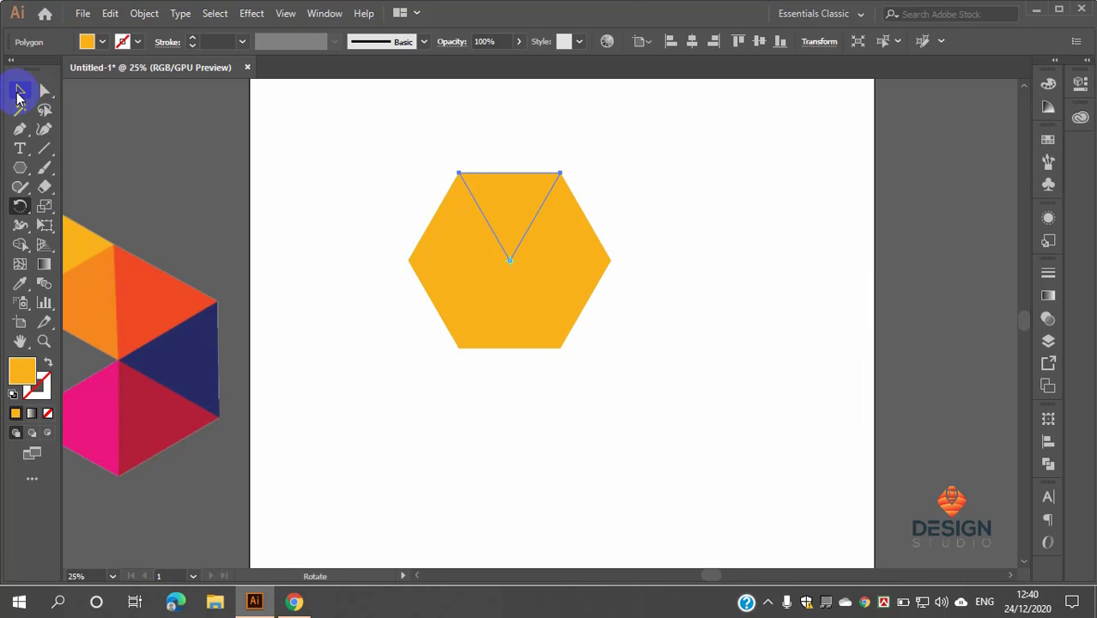
click(710, 302)
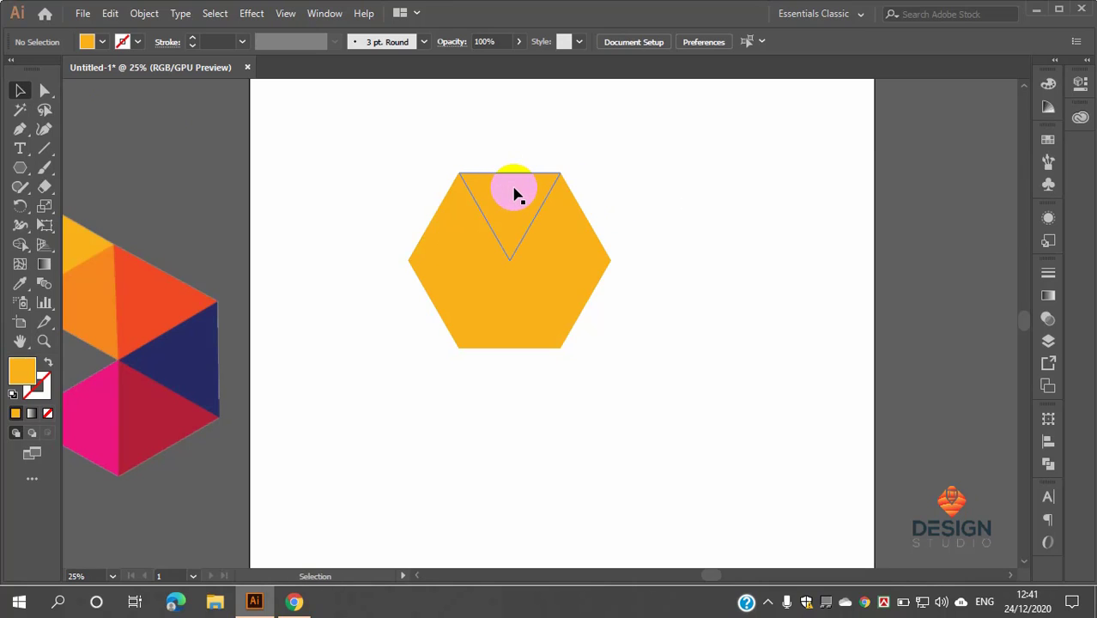
Step: Move the hexagon's top triangle against its upper-right edge and rotate all six triangles a quarter turn counterclockwise
drag(514, 187, 612, 190)
click(717, 309)
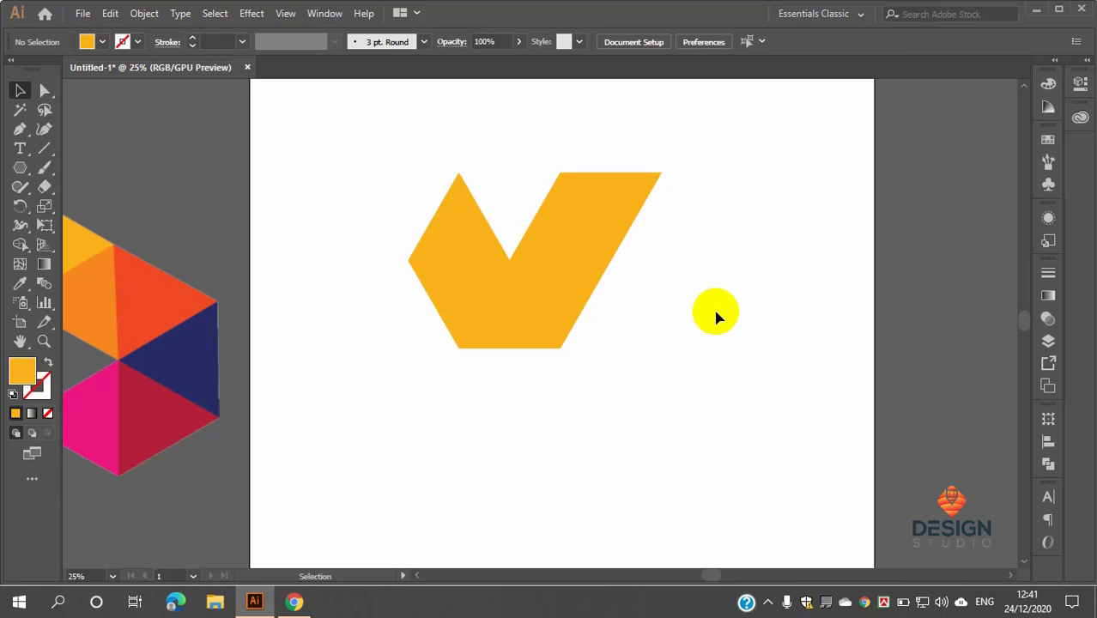
drag(402, 152, 665, 137)
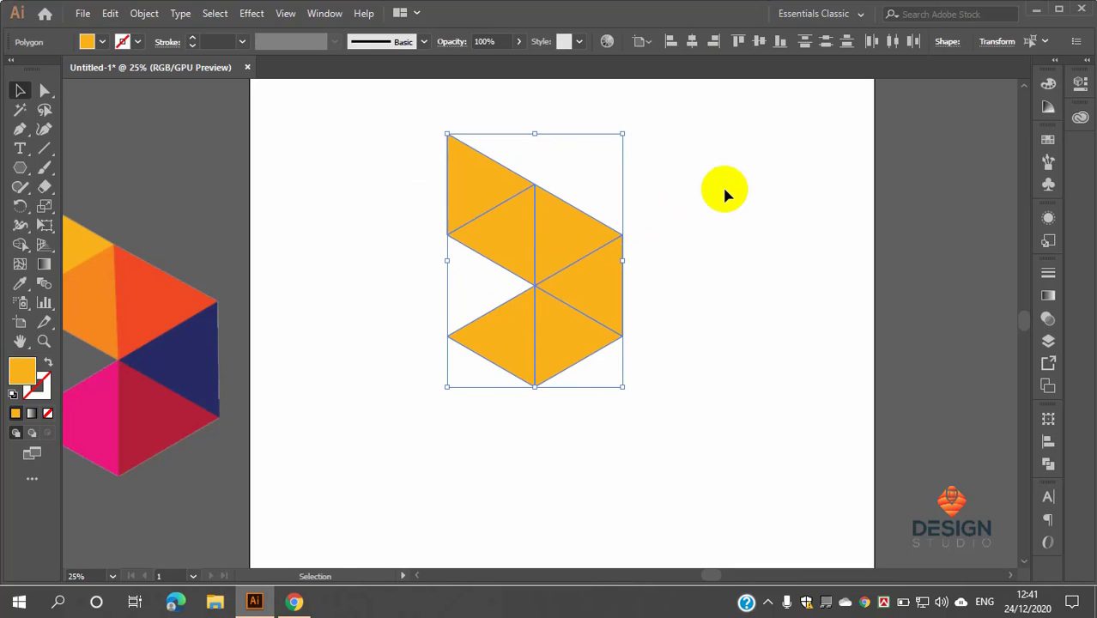
click(743, 205)
Step: Match the topmost triangle's fill to the yellow of the reference logo's top triangle
scroll(632, 225, down, 1)
click(540, 198)
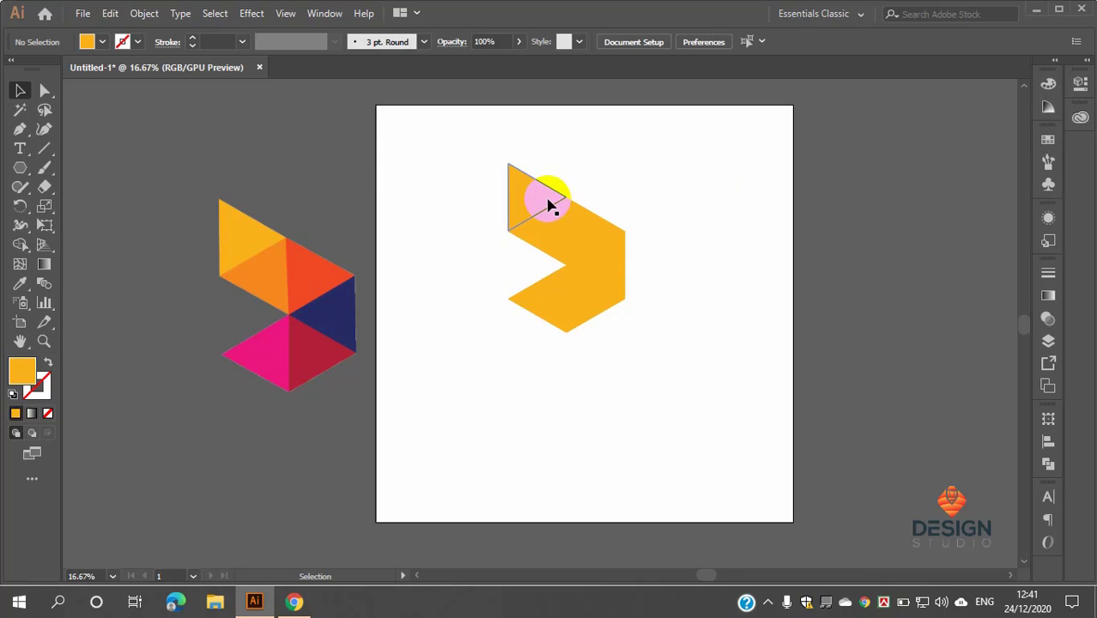
click(20, 283)
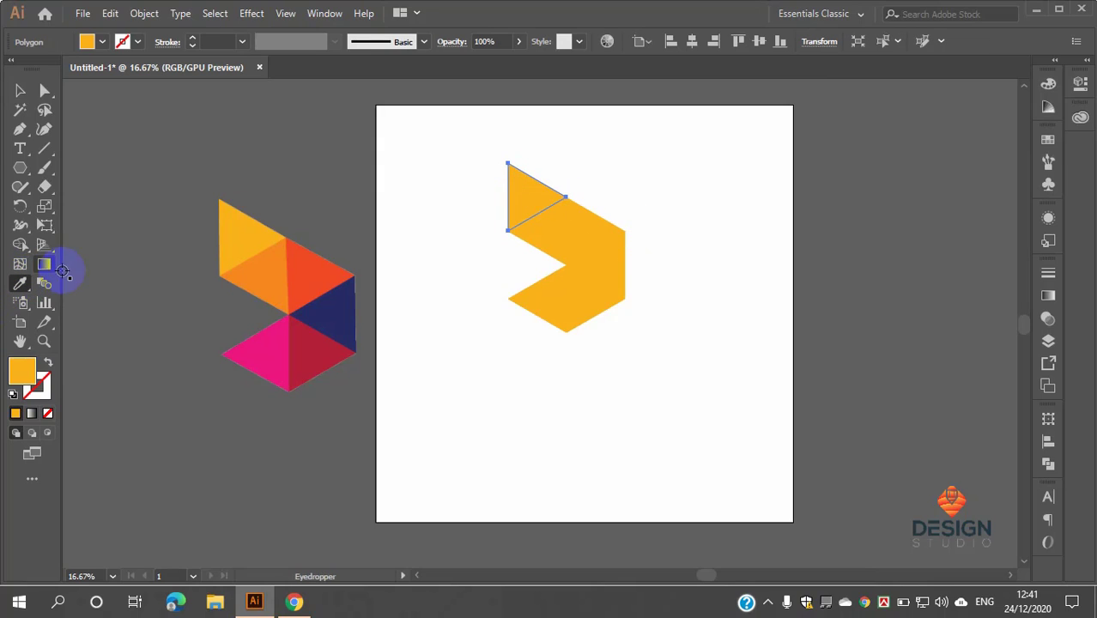
click(234, 239)
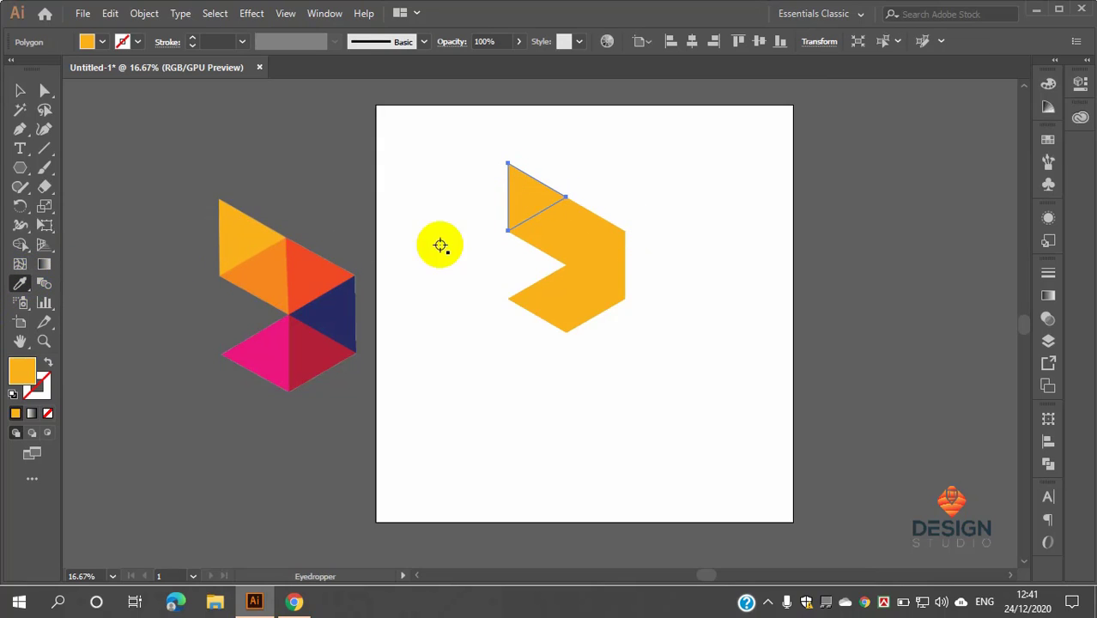
Step: Recolour the triangle below the yellow one orange and the triangle to its right orange-red, sampling both fills from the reference logo
ctrl+click(536, 234)
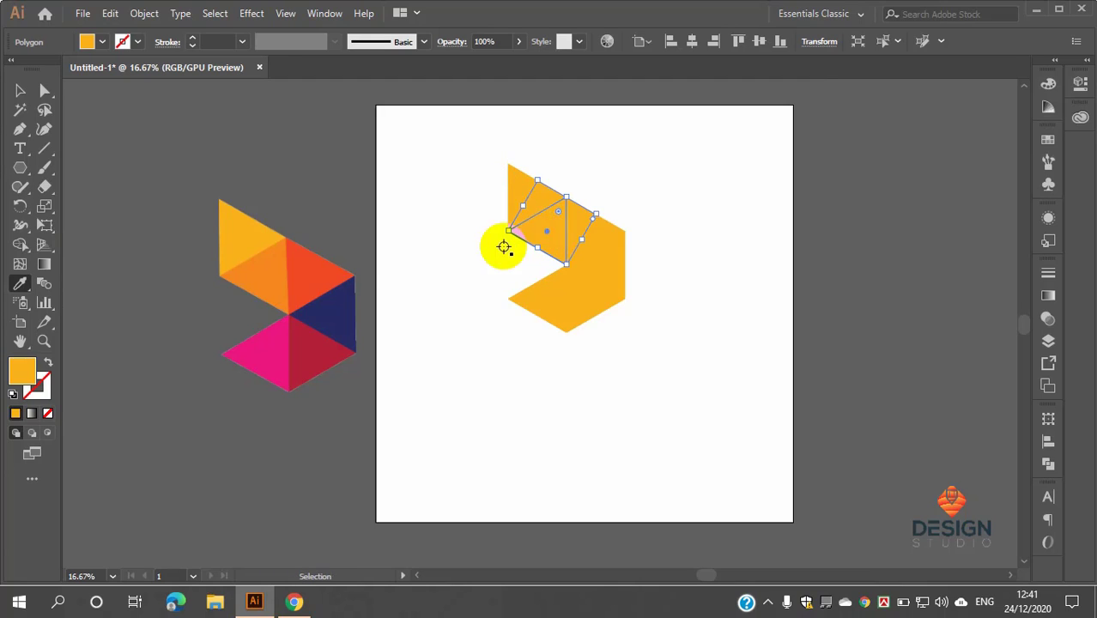
click(272, 273)
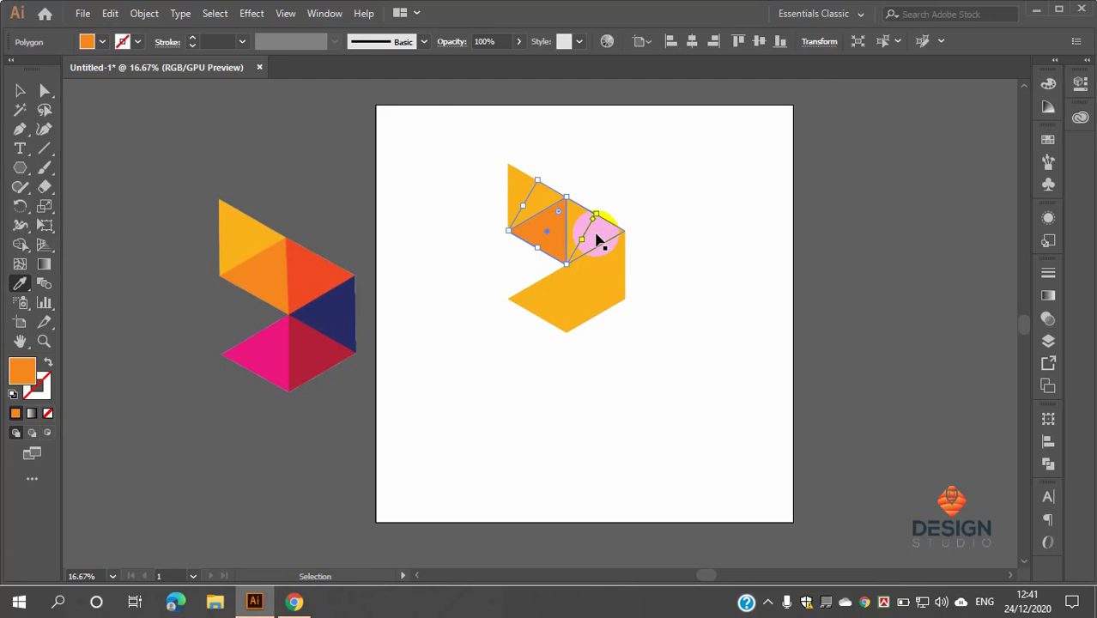
ctrl+click(592, 236)
click(339, 275)
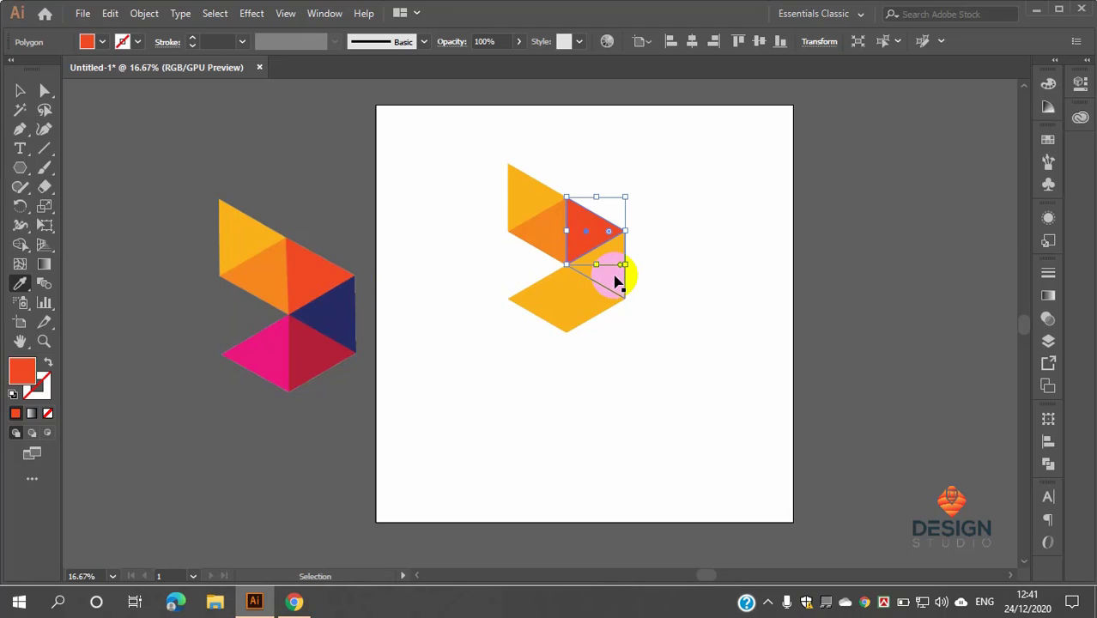
Step: Fill the rightmost triangle with the reference logo's navy blue and the lower-right triangle with its dark red
ctrl+click(615, 282)
click(323, 315)
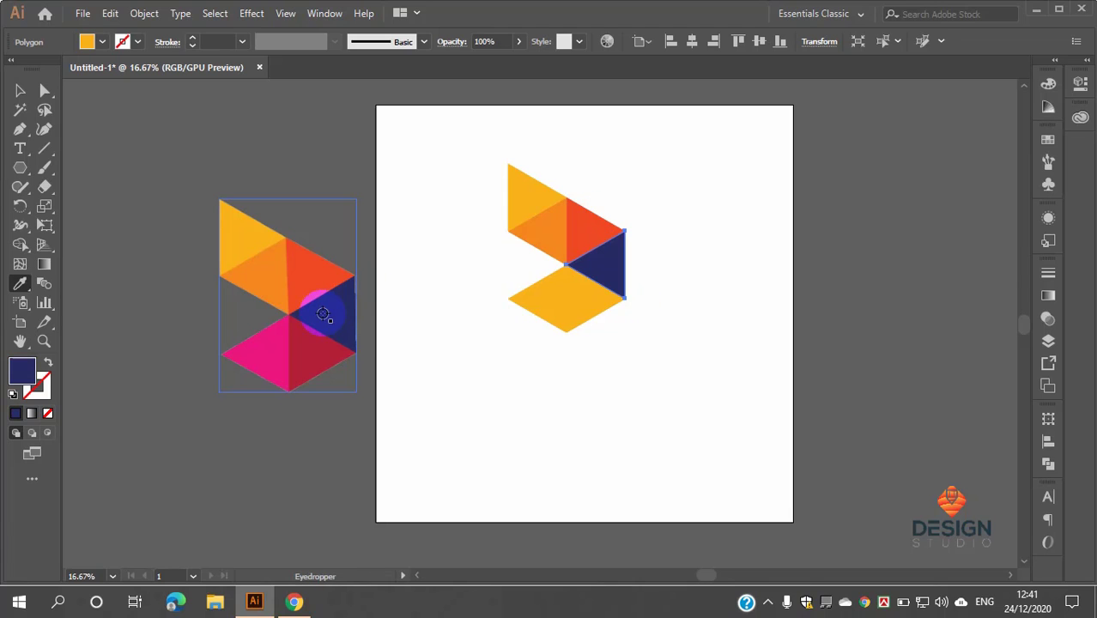
ctrl+click(579, 302)
click(309, 358)
Step: Match the lower-left triangle's fill to the reference logo's pink, and deselect the artwork
ctrl+click(534, 302)
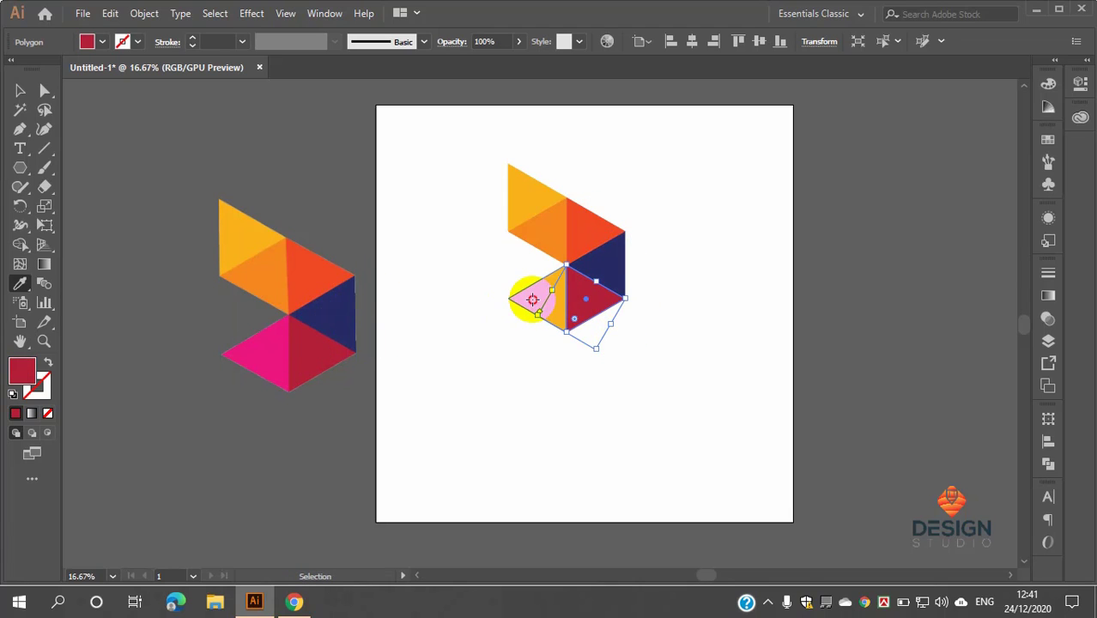
click(266, 358)
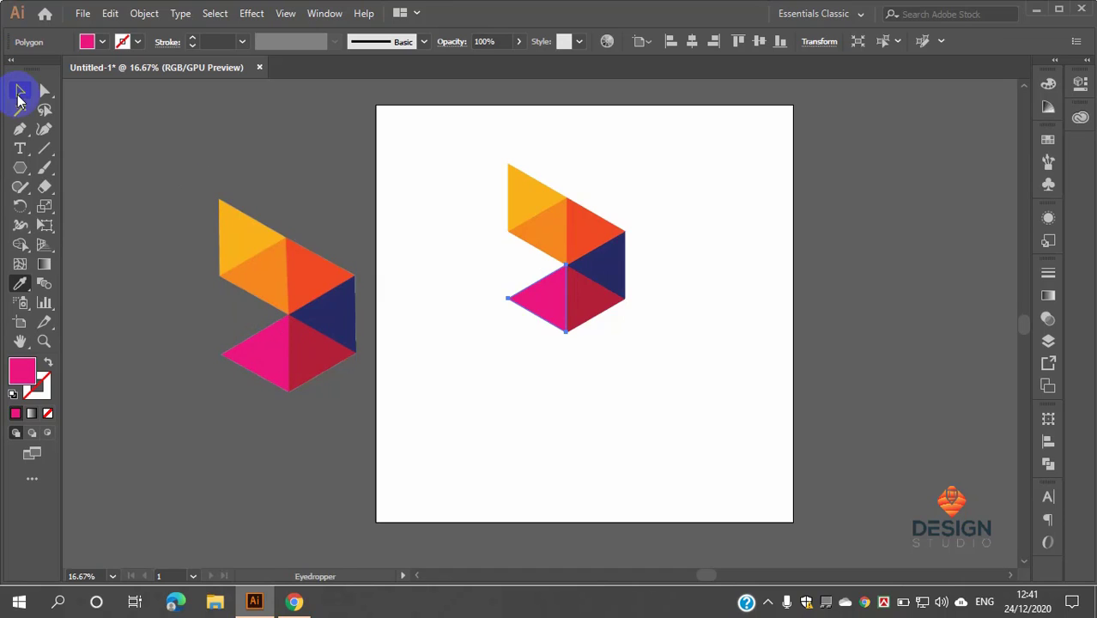
click(20, 91)
click(693, 367)
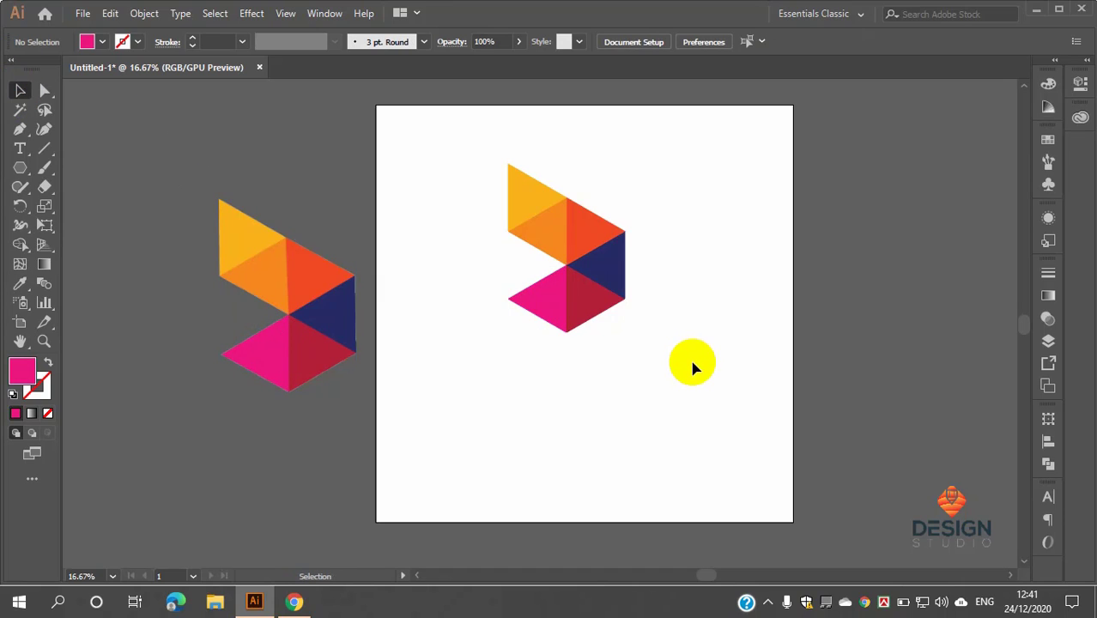